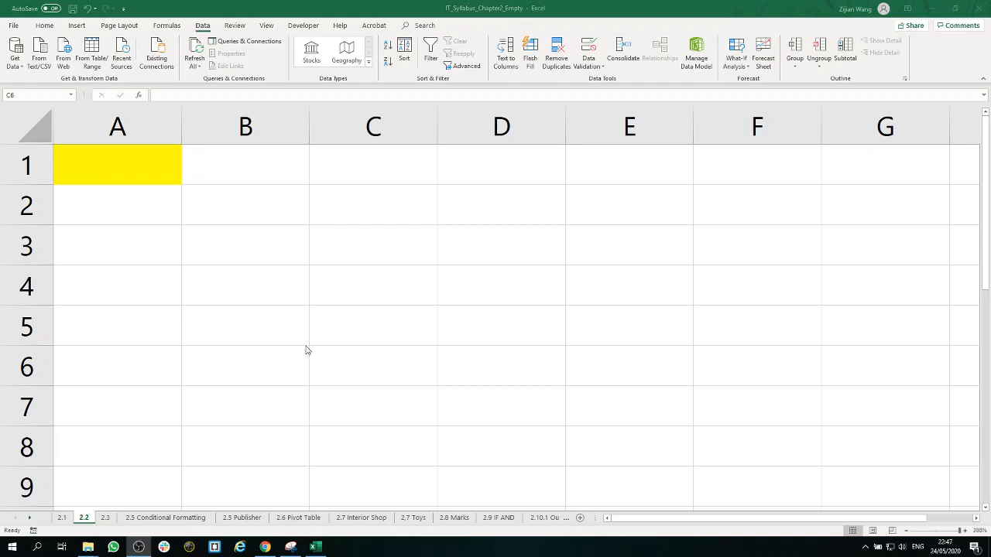
Step: Start a data validation rule for cell A1 that allows decimal values using the between condition
left_click(142, 166)
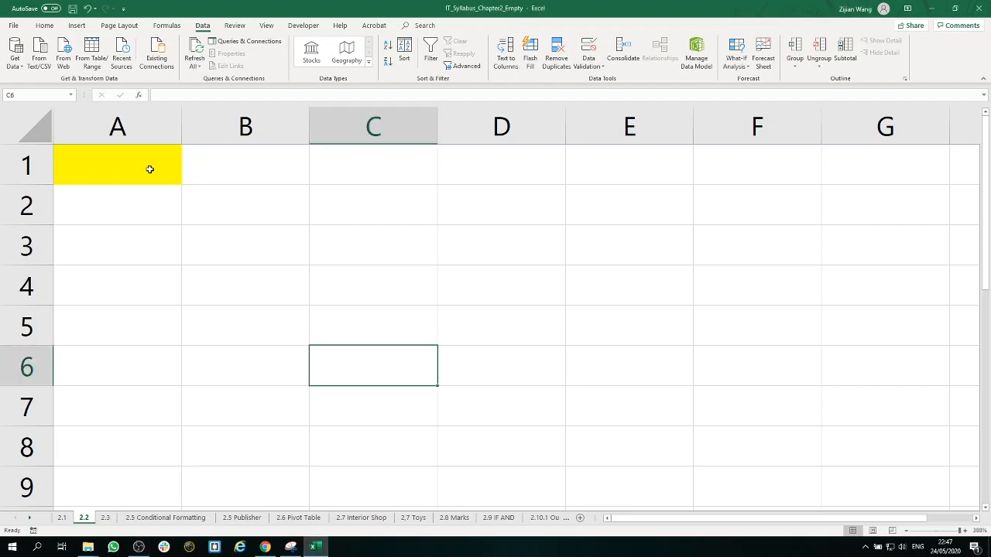
left_click(150, 169)
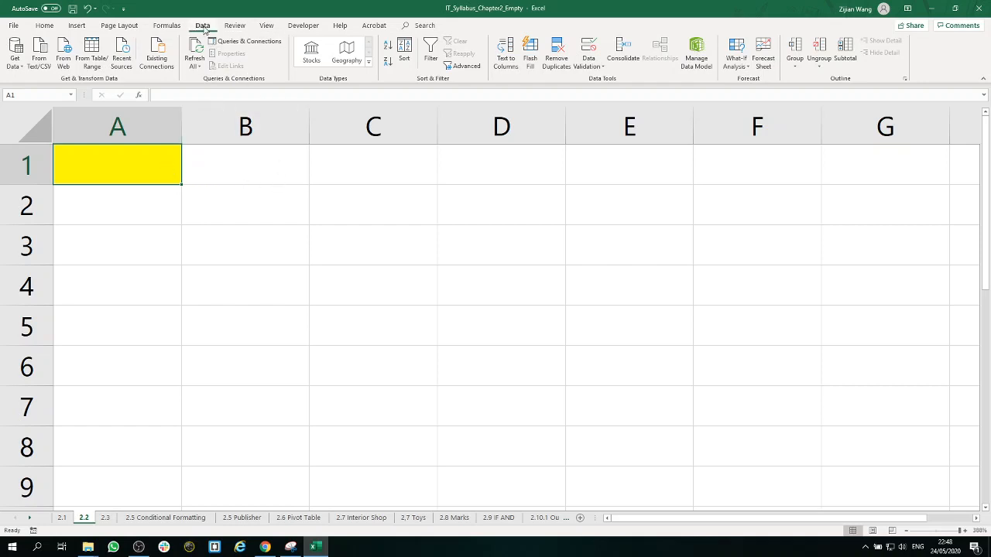
left_click(589, 48)
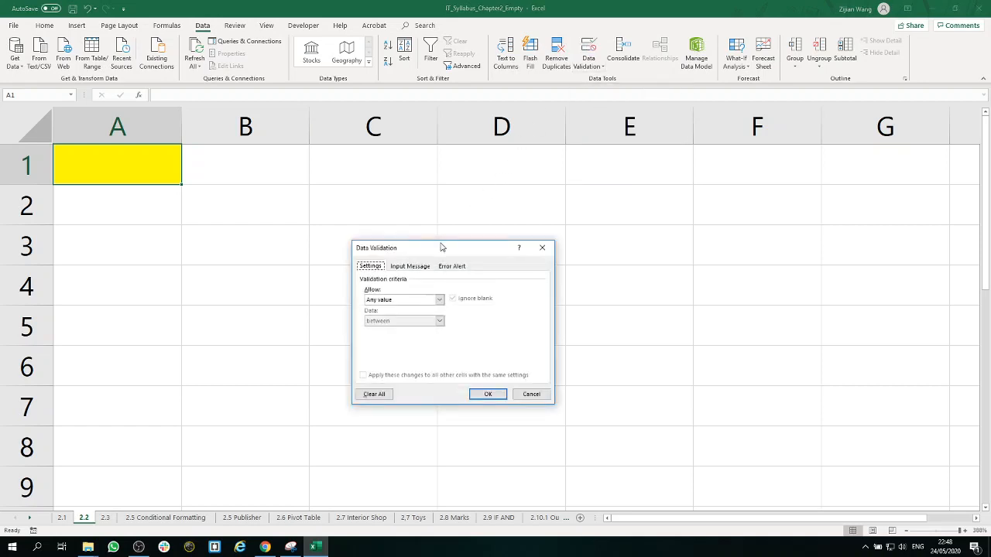
left_click_drag(441, 247, 195, 211)
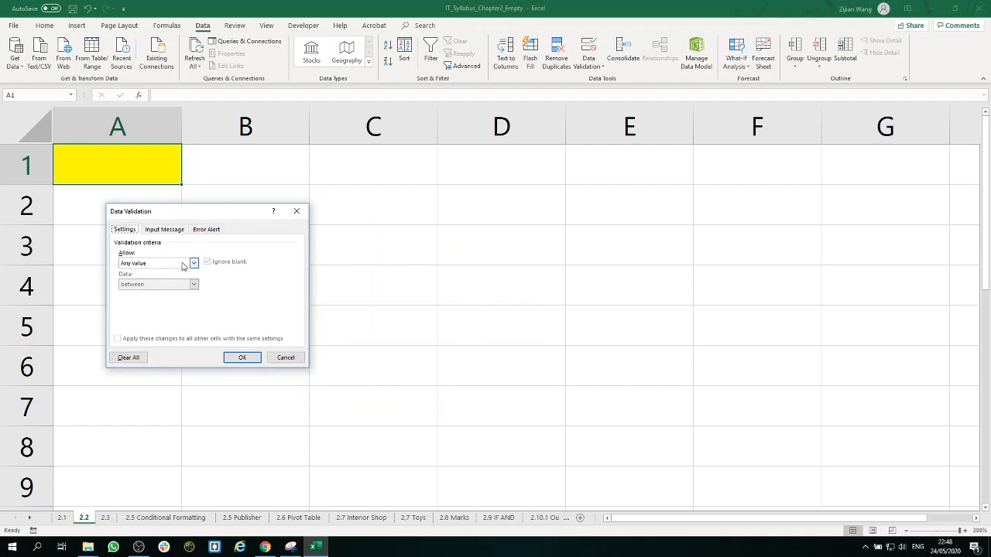
left_click(183, 265)
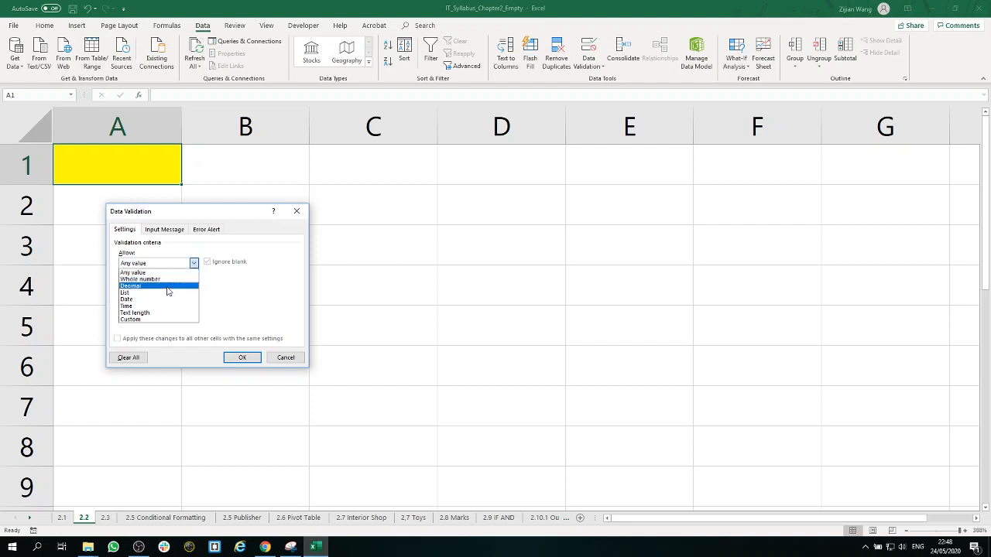
left_click(167, 287)
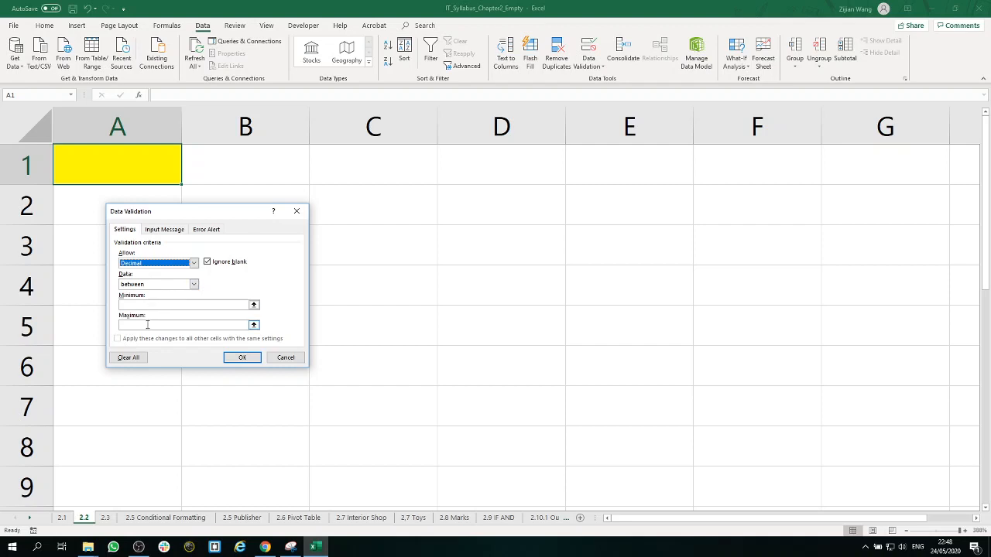
left_click(194, 285)
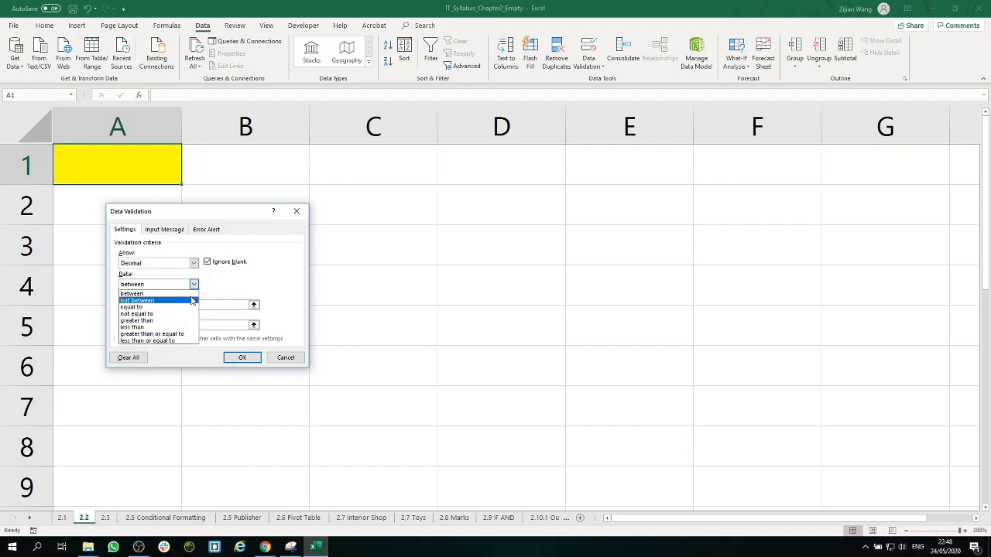
left_click(194, 288)
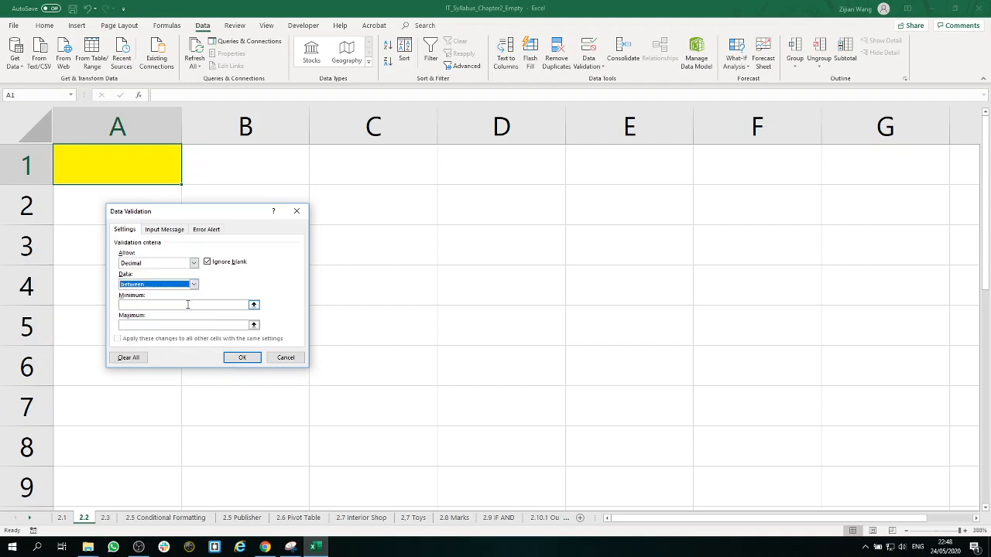
Step: Set the decimal rule's minimum to 1,0 and maximum to 10,0, and apply it to cell A1
left_click(187, 305)
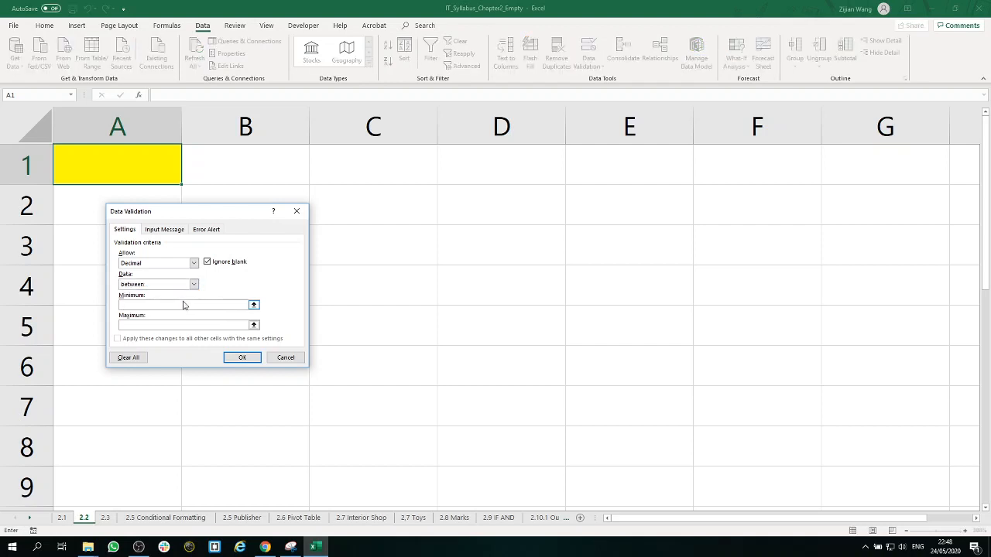
type("10")
type(",0")
left_click(170, 324)
type("10,0")
left_click(194, 264)
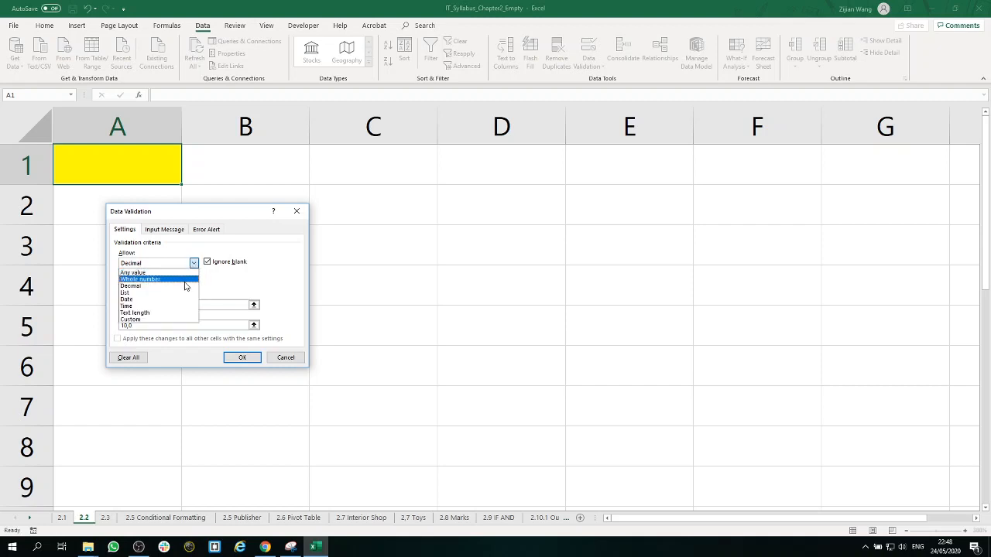
left_click(186, 286)
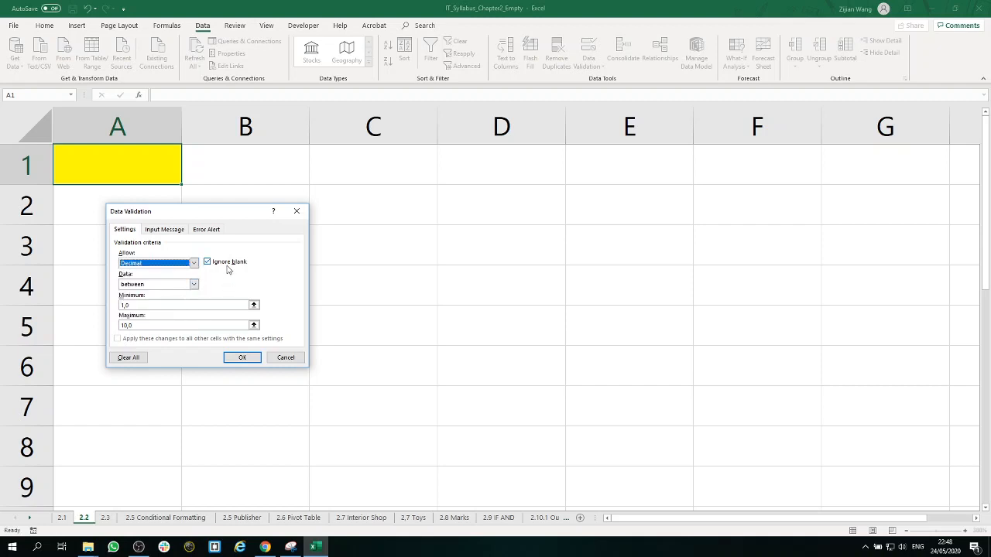
left_click(252, 361)
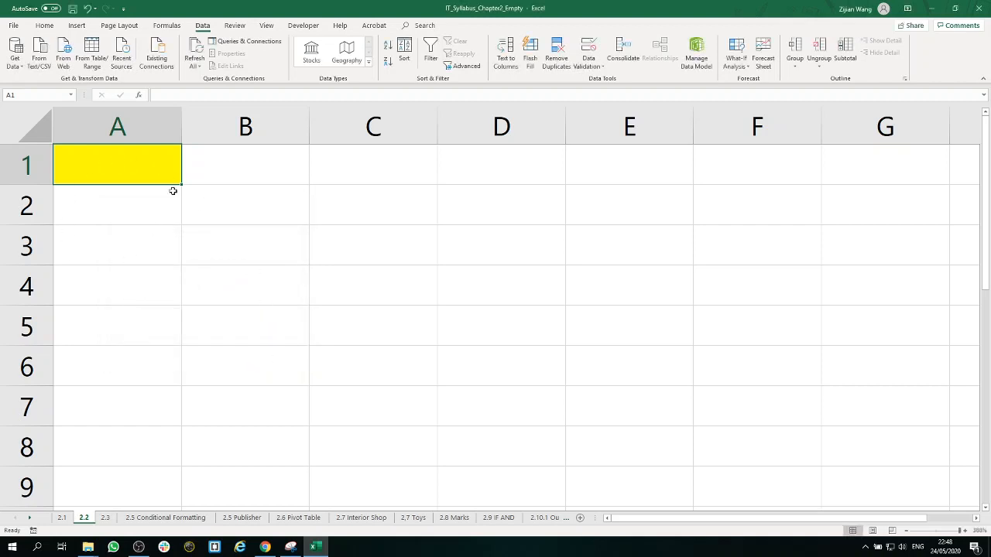
Step: Test the validation by trying to enter 0 in cell A1, and discard the entry
type("0")
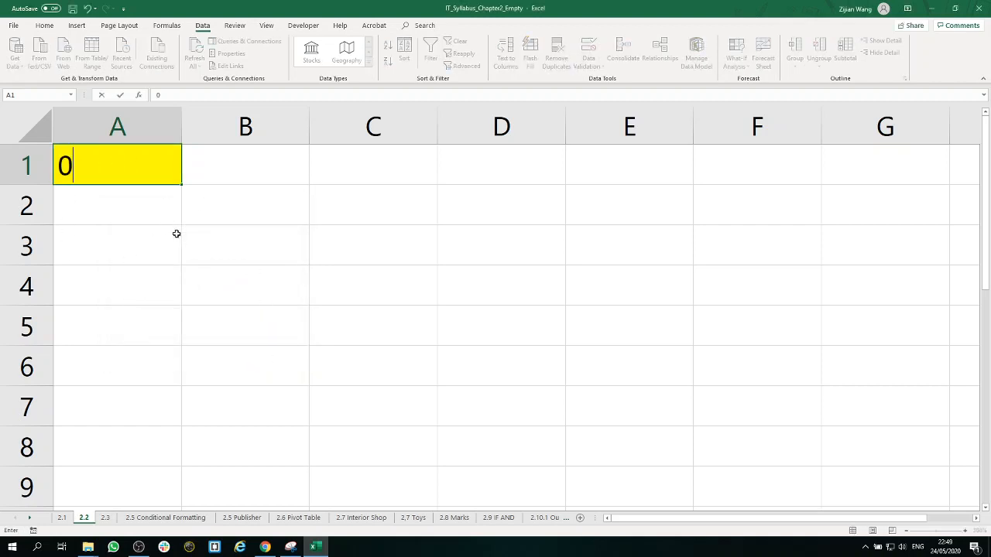
key("Return")
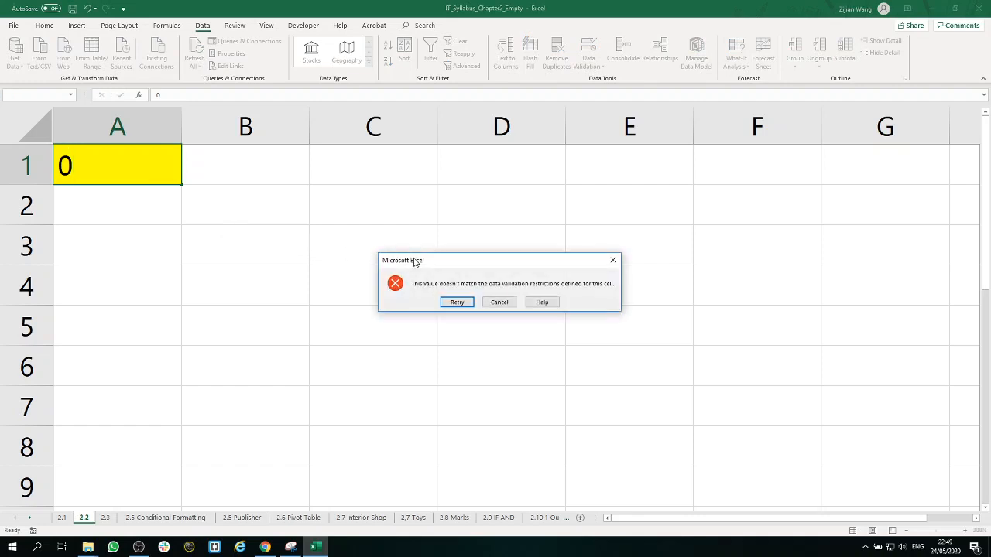
left_click(613, 260)
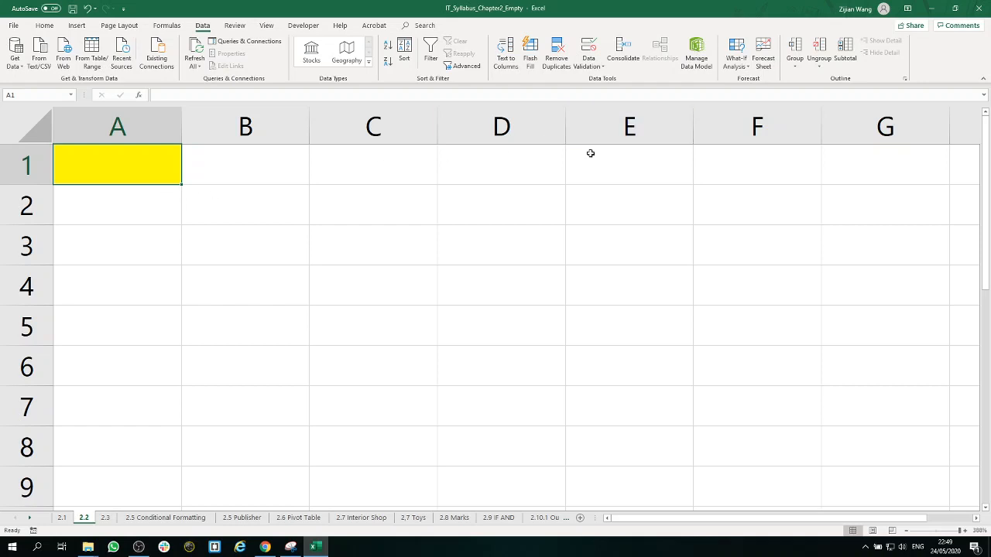
Step: Add the validation input message "Please write a number that is between 1.0 and 10.0." to cell A1, leaving its title blank
left_click(595, 49)
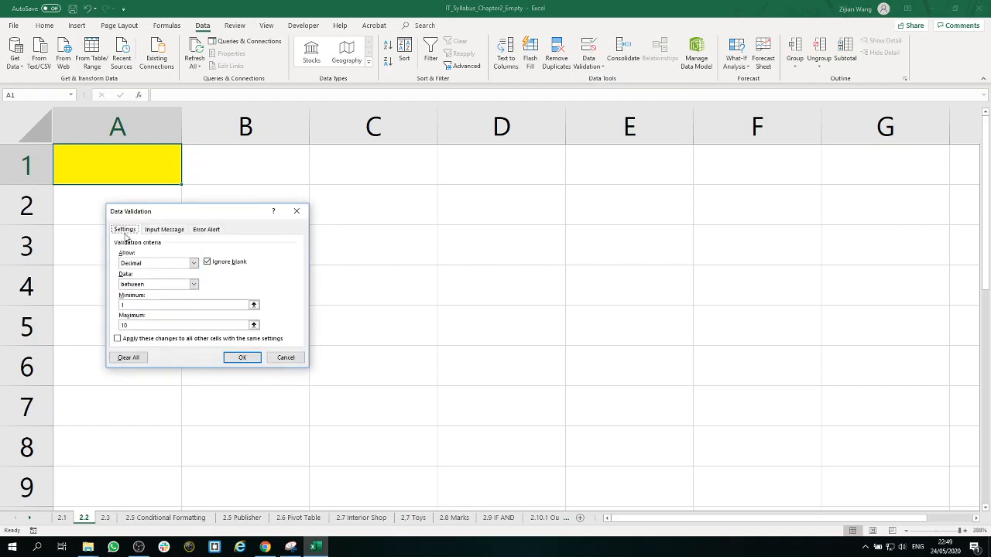
left_click(161, 230)
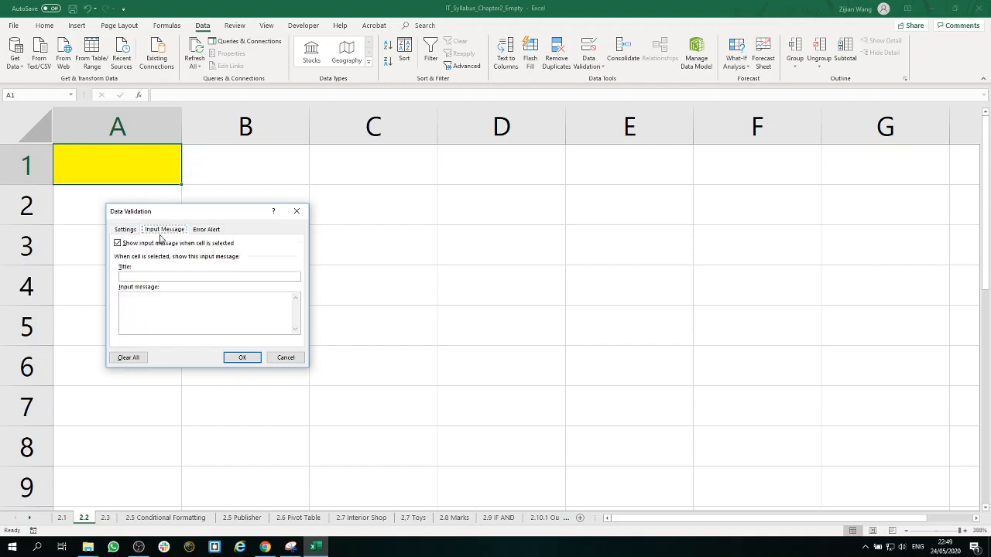
left_click(139, 308)
type("Please write a number that is between 1.0 and")
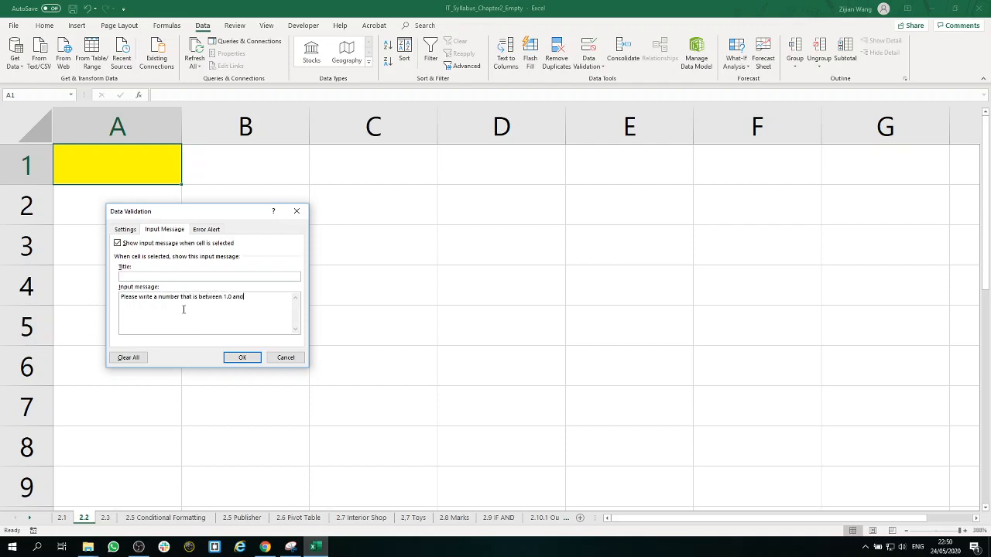
type(" 10.0.")
left_click(195, 277)
left_click_drag(264, 301, 71, 308)
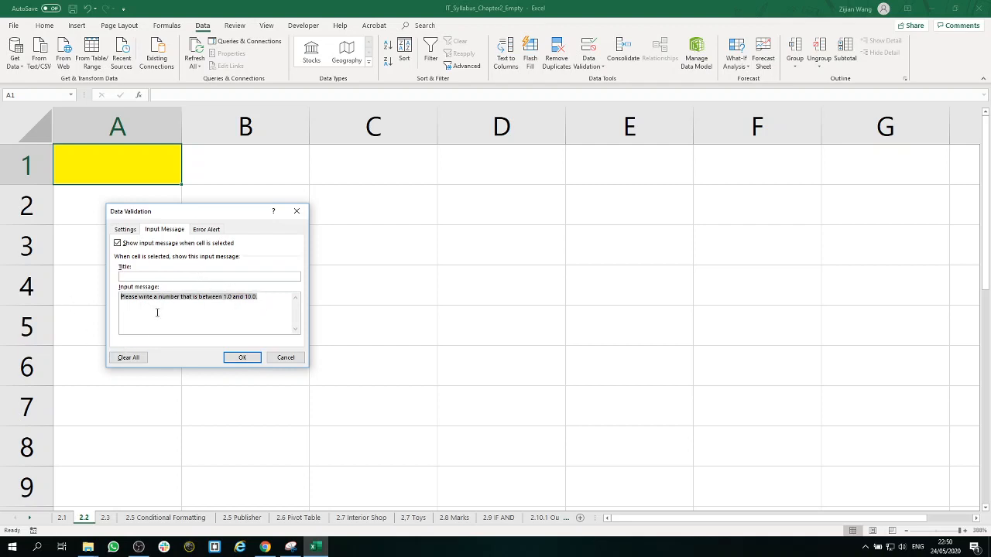
left_click(231, 357)
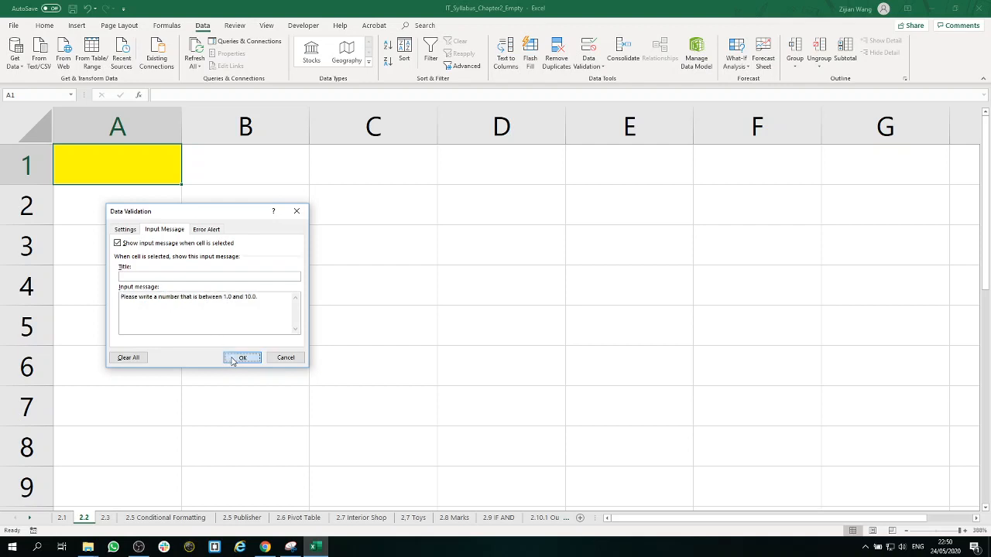
Step: Check the input message of cell A1 by selecting the cell and leaving it again
left_click(226, 222)
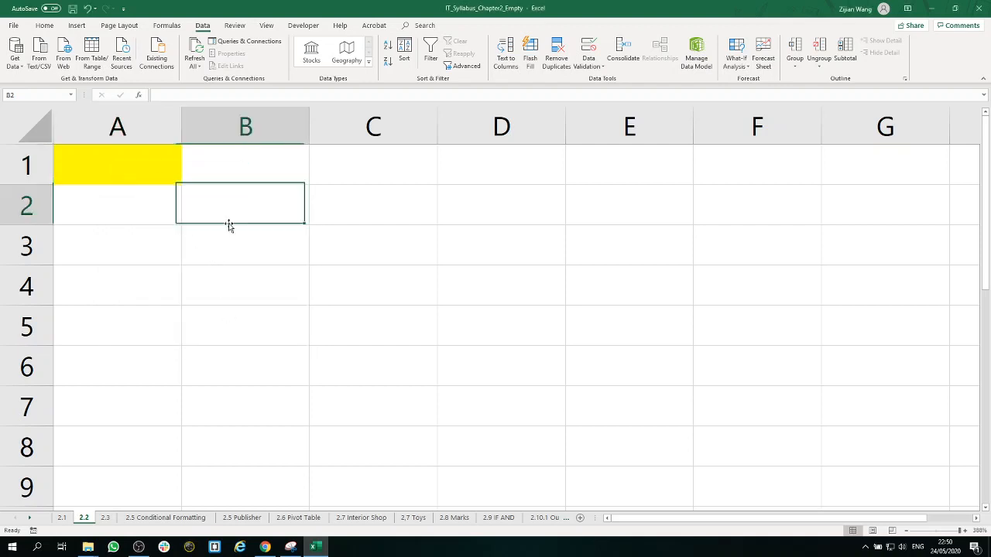
left_click(175, 172)
left_click(256, 246)
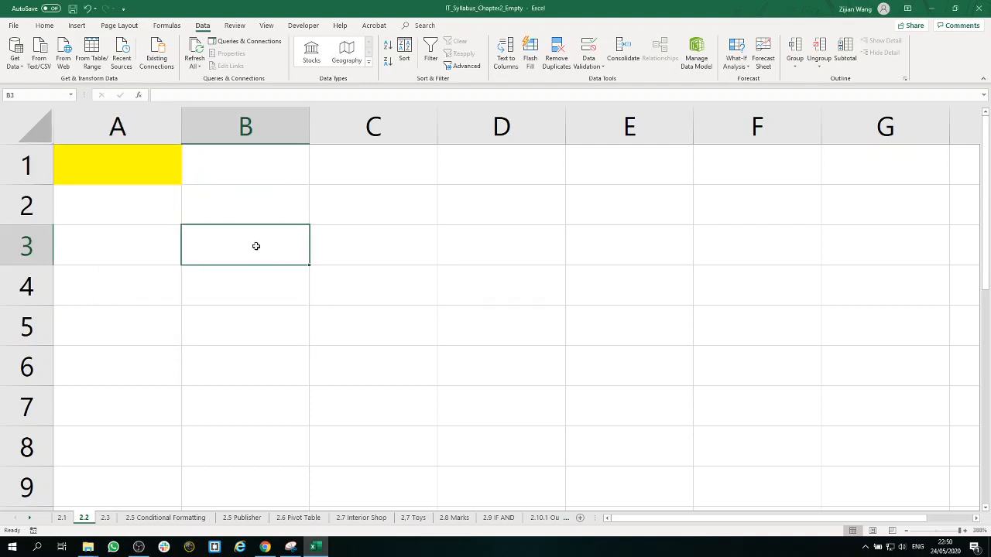
Step: Write the error alert message "Hey, stop! You are doing it wrong! :)" in the data validation of cell A1
left_click(161, 165)
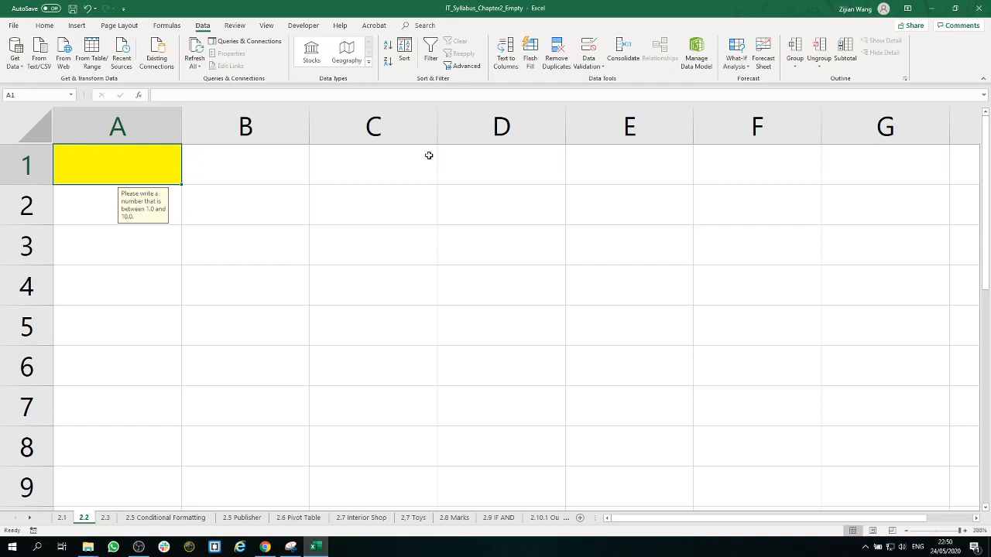
left_click(588, 46)
left_click_drag(243, 212, 185, 255)
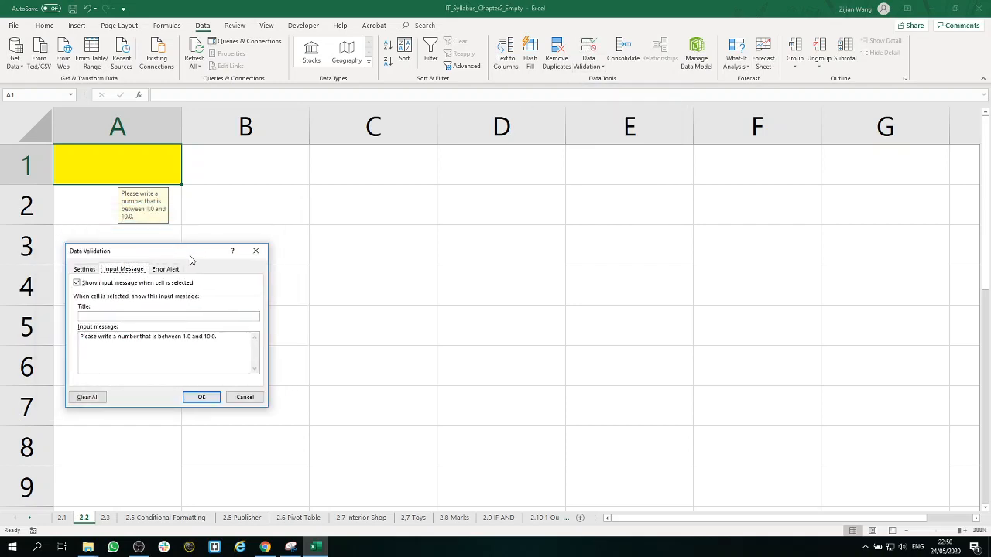
left_click(171, 271)
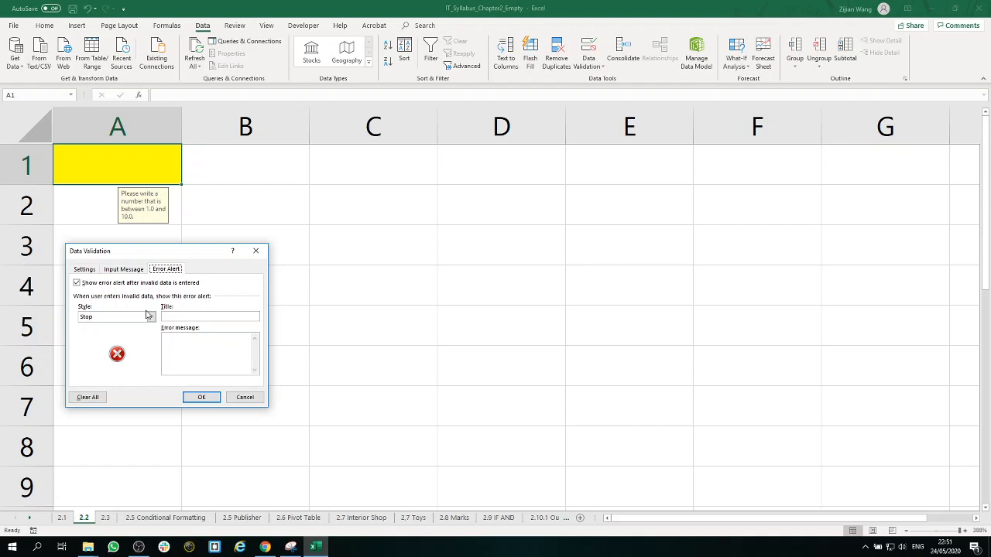
left_click(181, 347)
type("Hey, stop! You are doing it wrong! :")
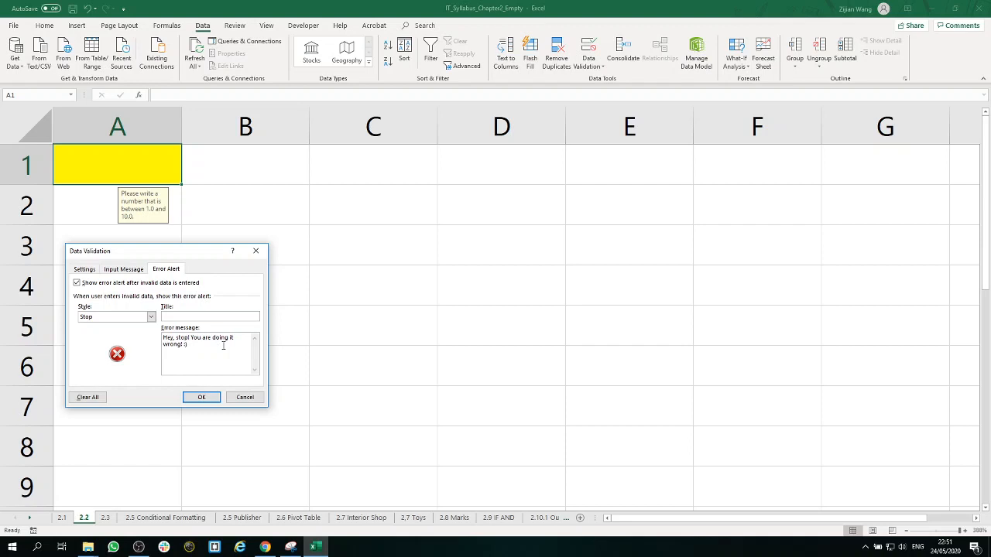
key("ctrl+a")
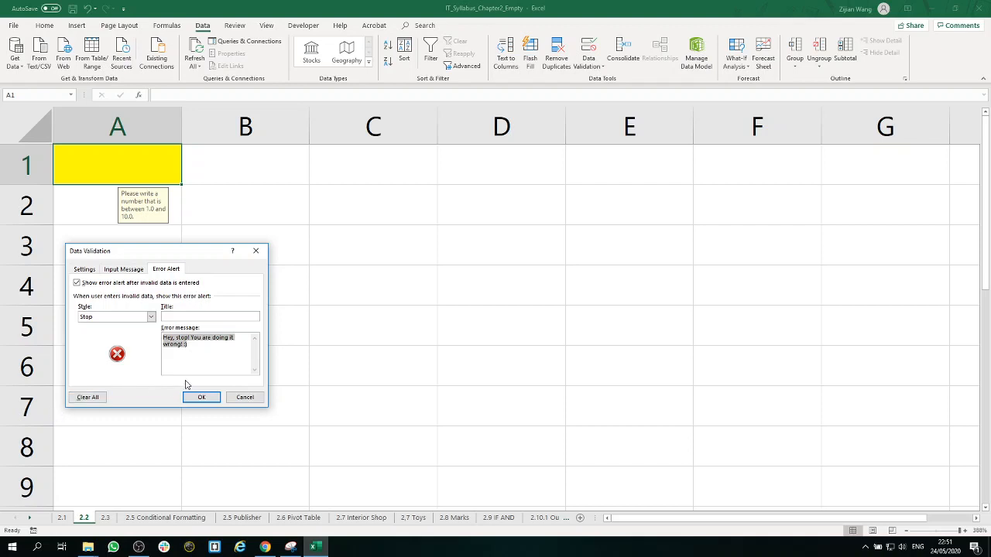
Step: Choose Stop as the error alert style and apply the validation settings
left_click(151, 316)
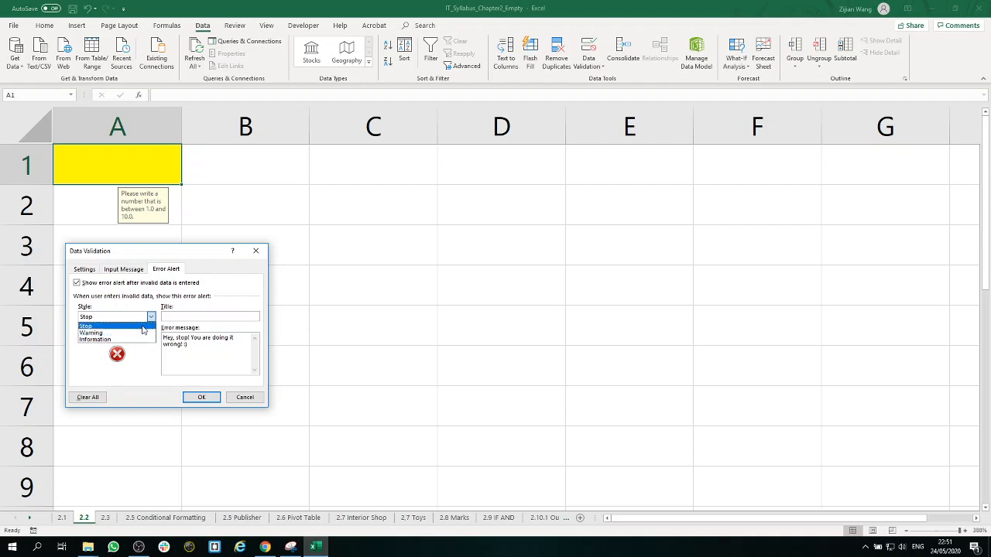
left_click(142, 327)
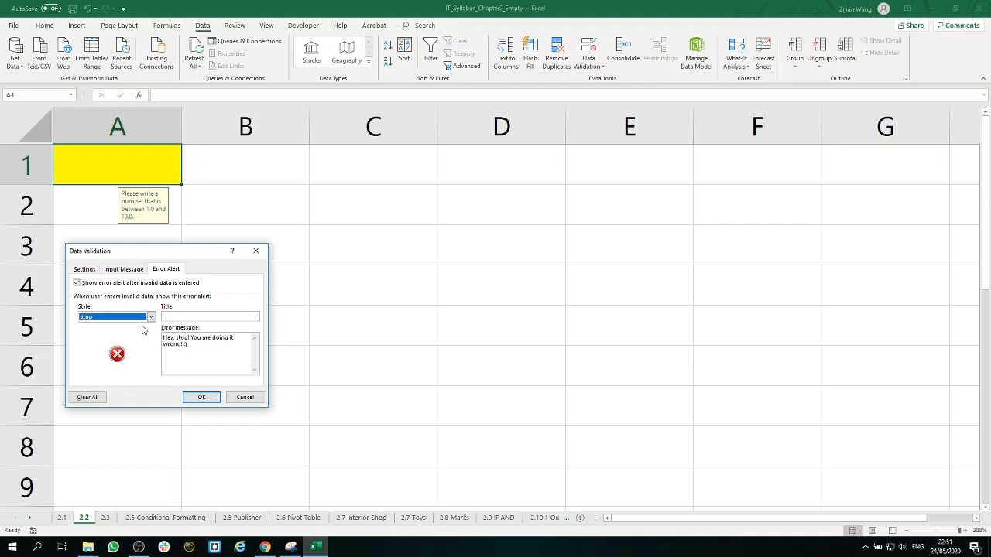
left_click(202, 398)
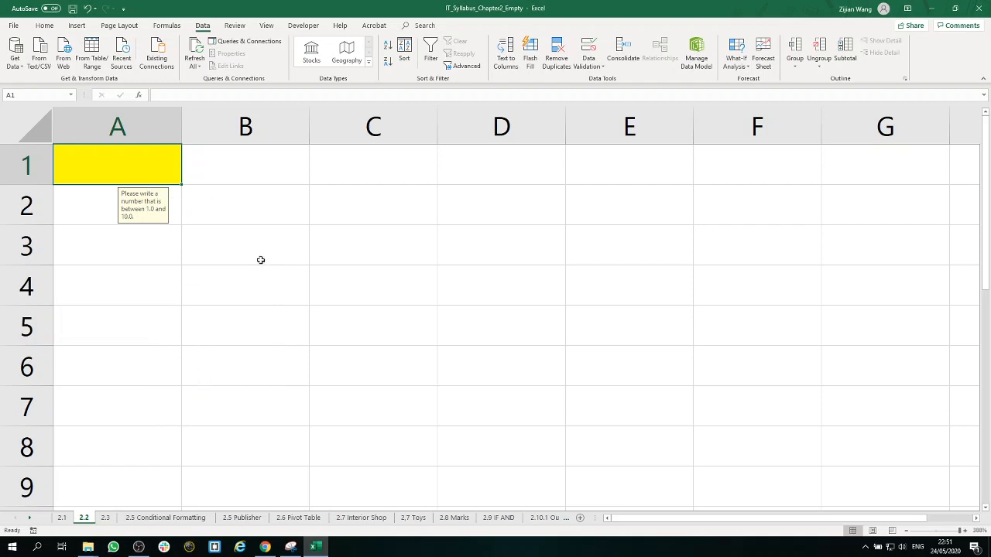
Step: Test the error alert by trying to enter 11 in cell A1, and retry with 5,5 as the value
type("11")
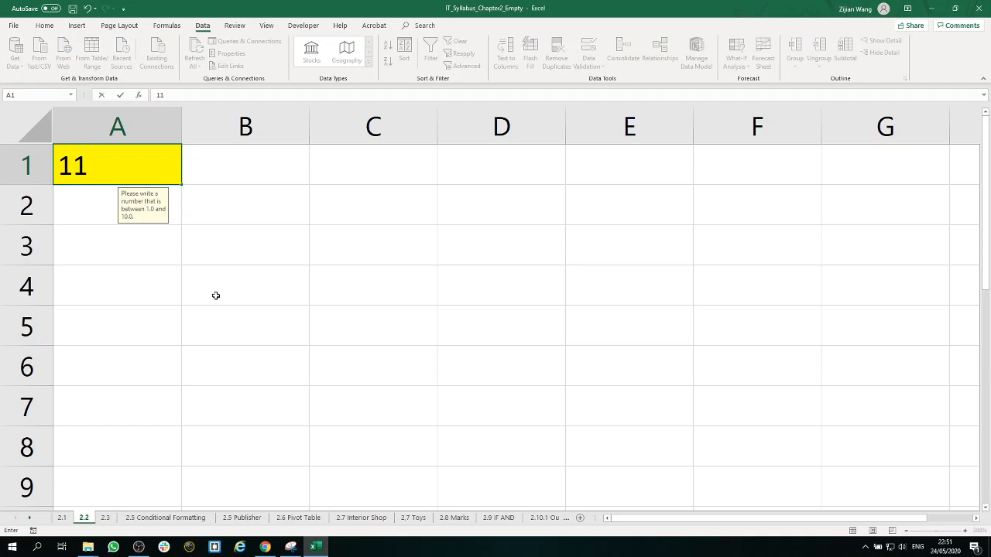
key("Return")
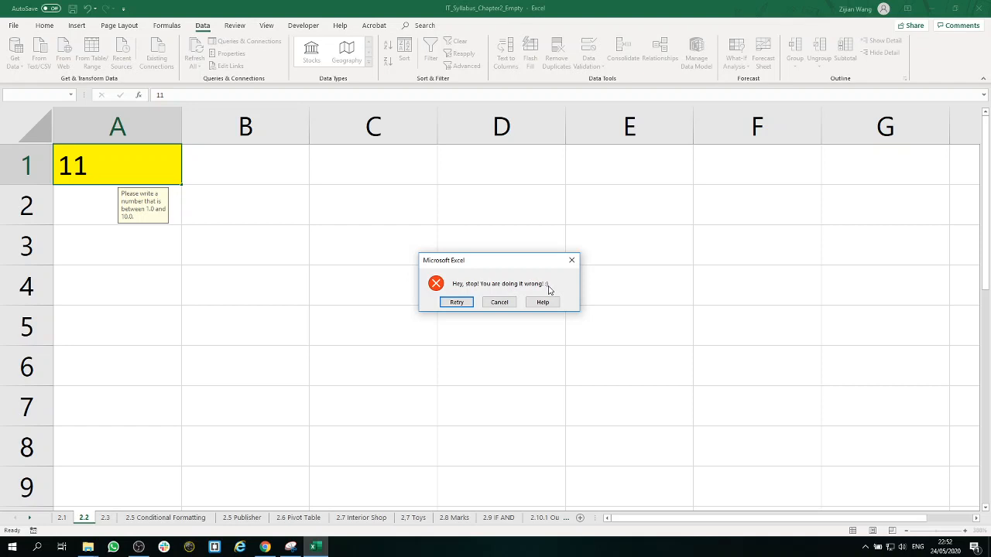
left_click(457, 303)
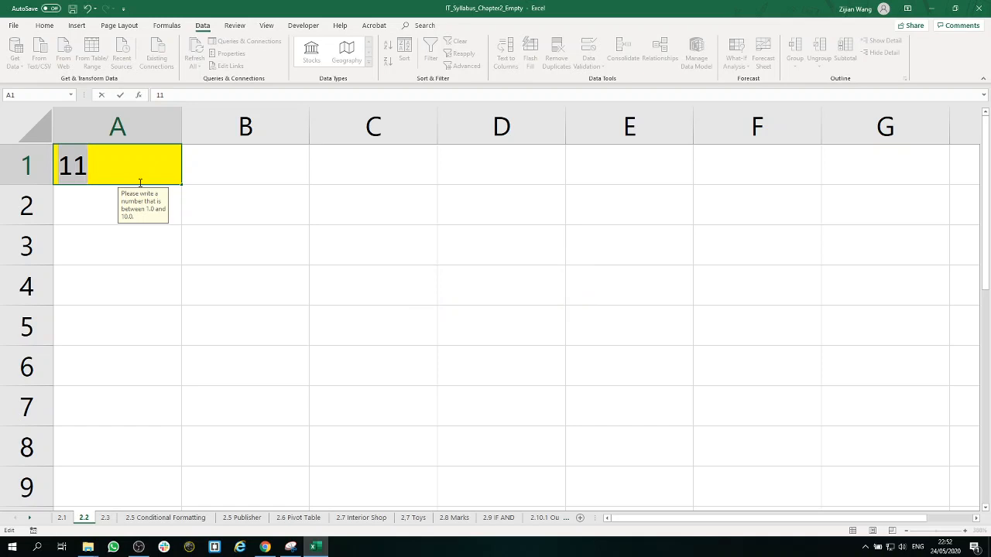
type("5,5")
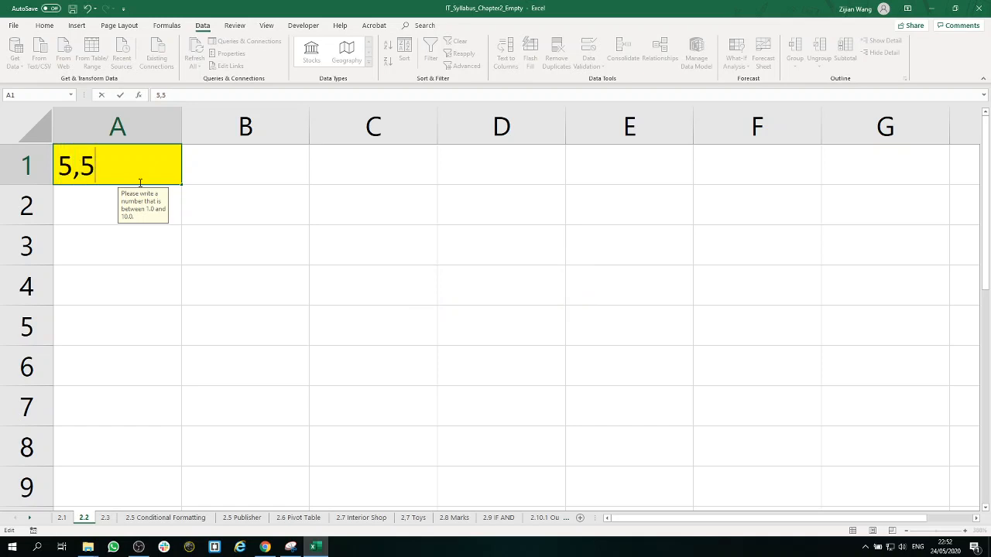
left_click(313, 231)
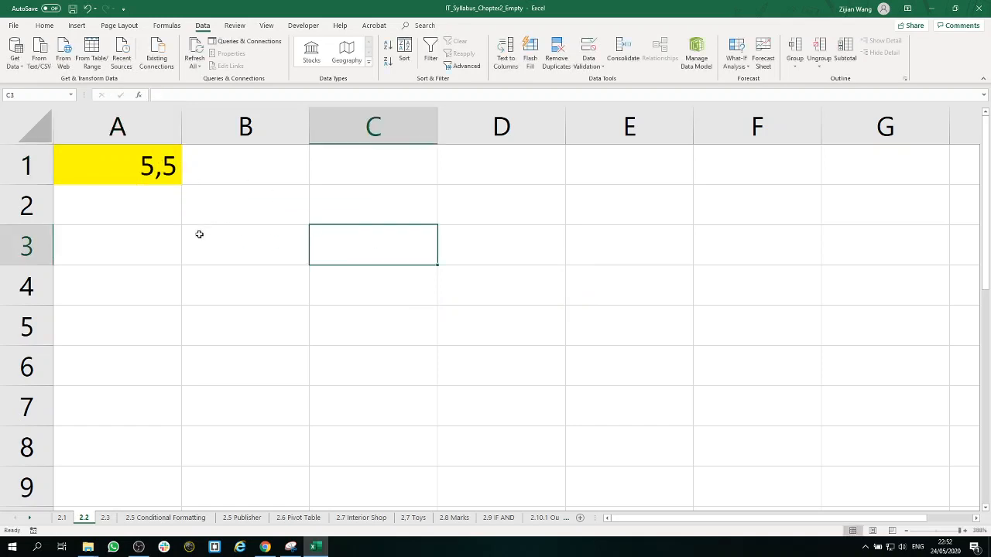